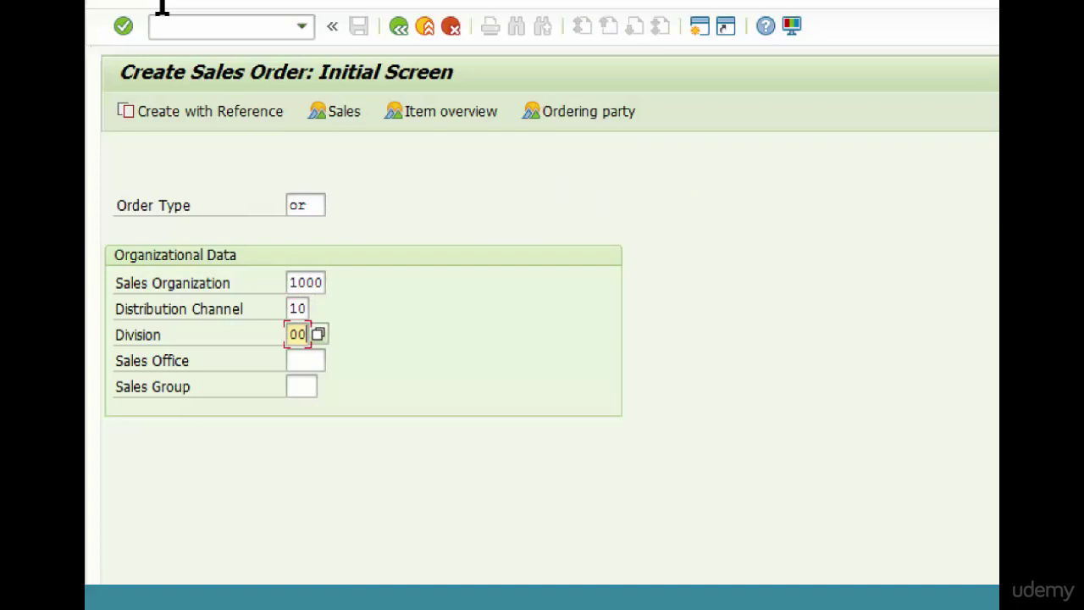
Confirm the order's organizational data and set sold-to party 1400
key(Return)
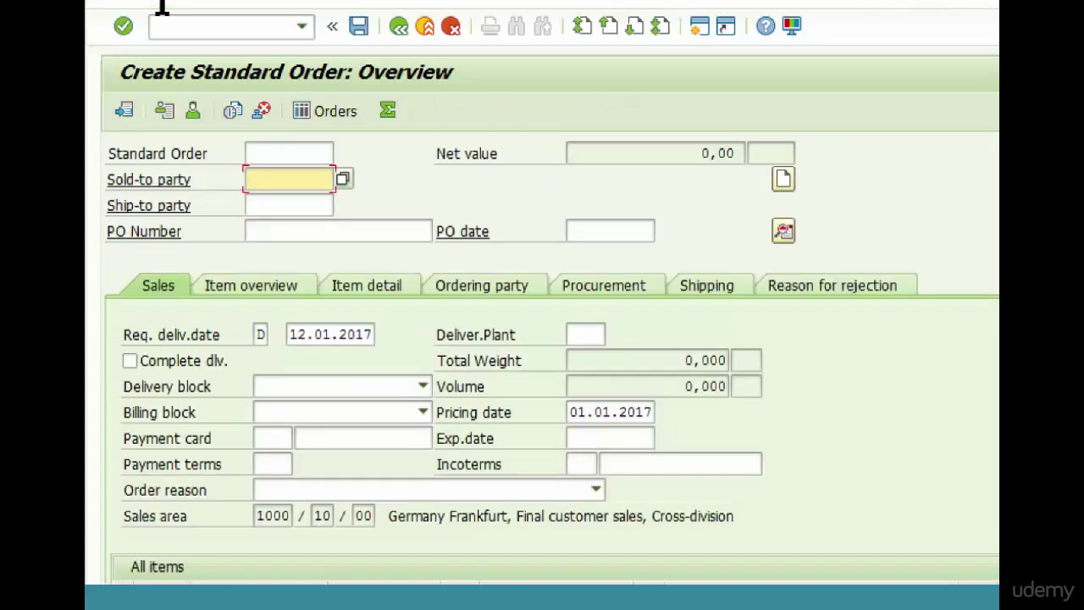
text(1400)
key(Return)
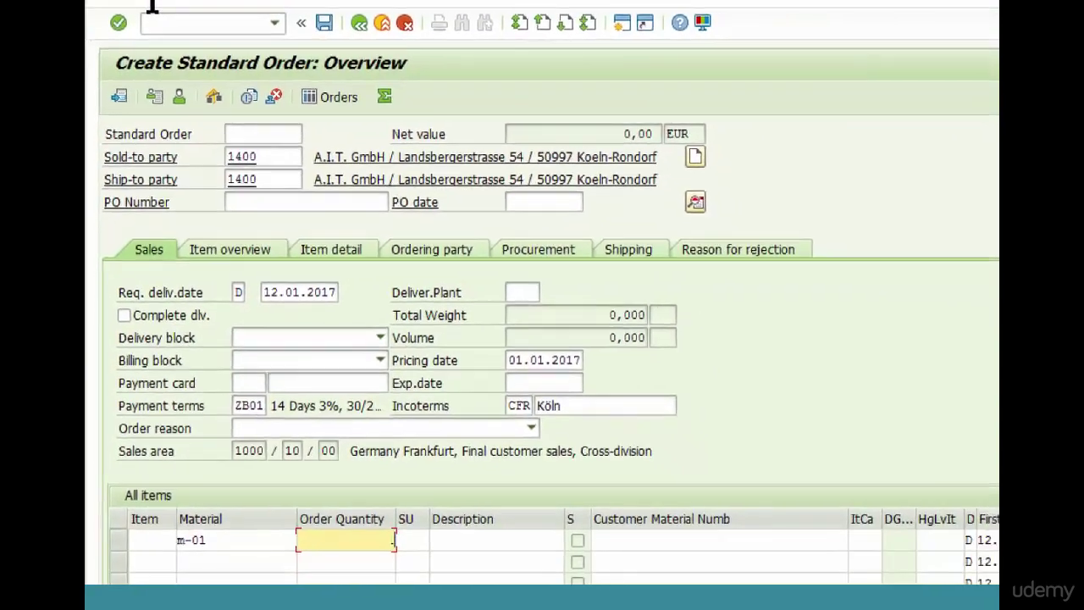
Add item M-01 with quantity 1 and highlight the order's 0,00 net value
text(1)
key(Return)
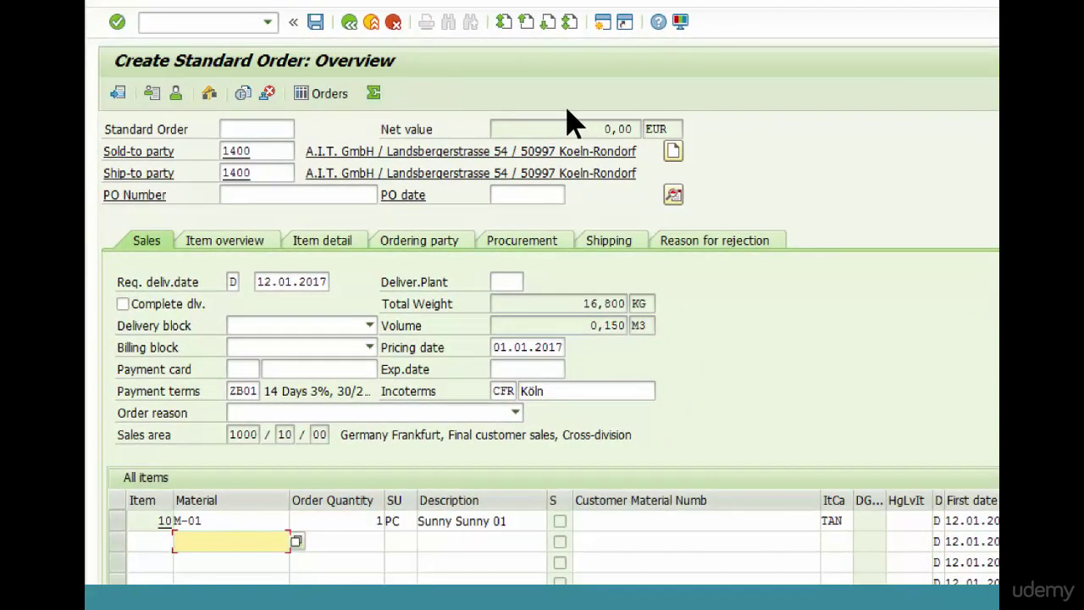
click(603, 124)
drag(603, 124, 634, 122)
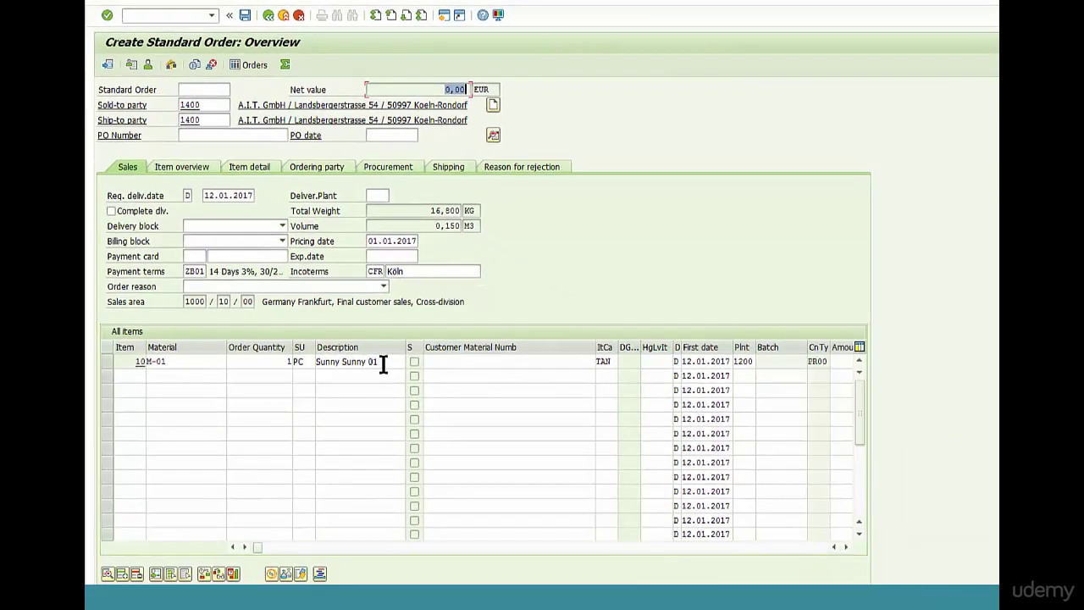
Run pricing analysis on item 10's conditions to see PR00's missing condition record (message 013)
click(233, 168)
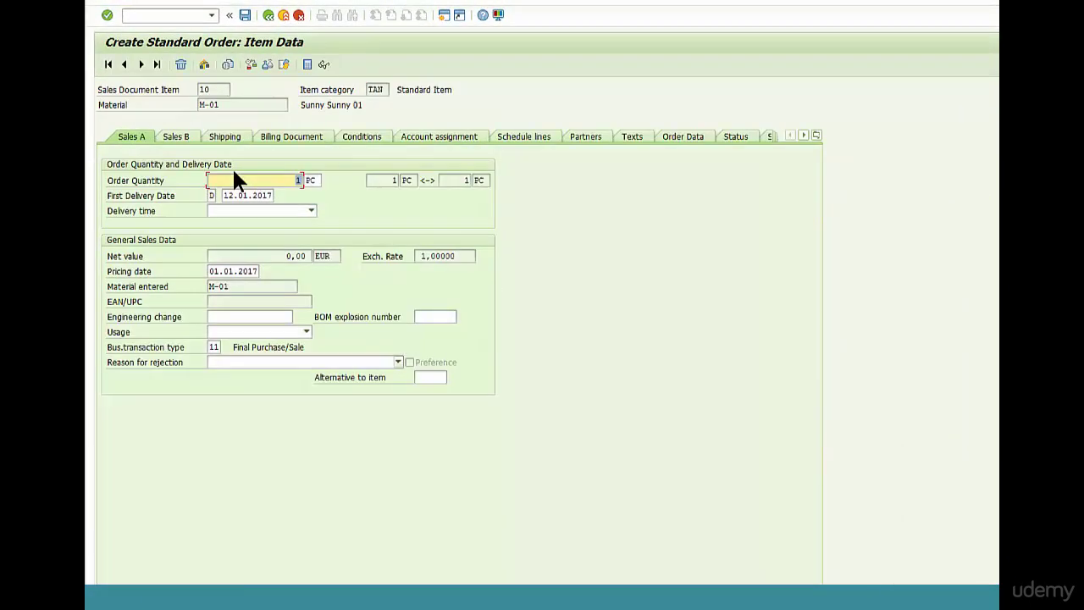
click(361, 137)
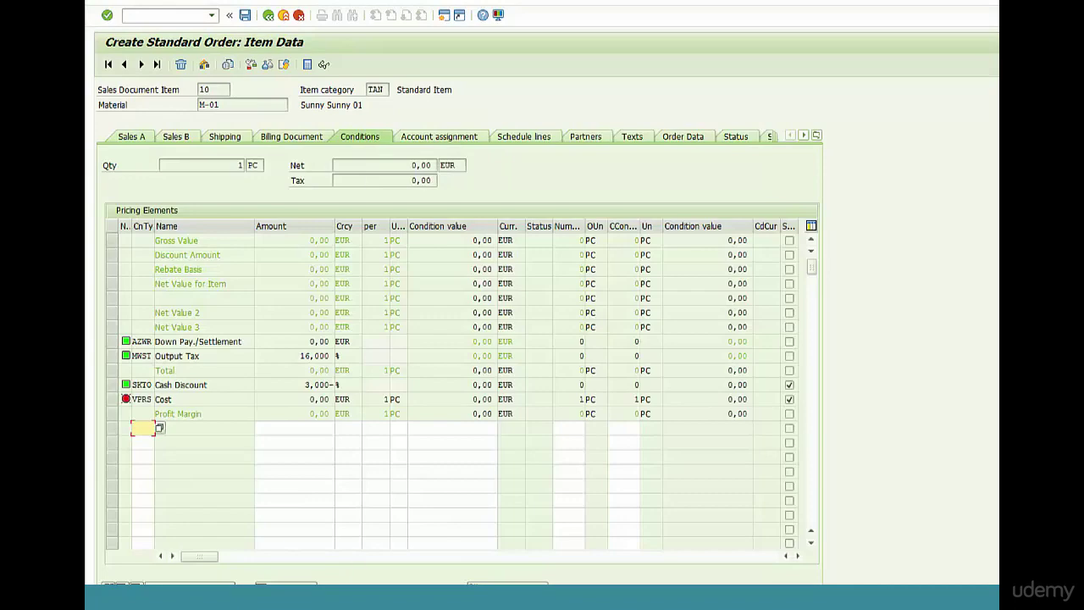
click(311, 585)
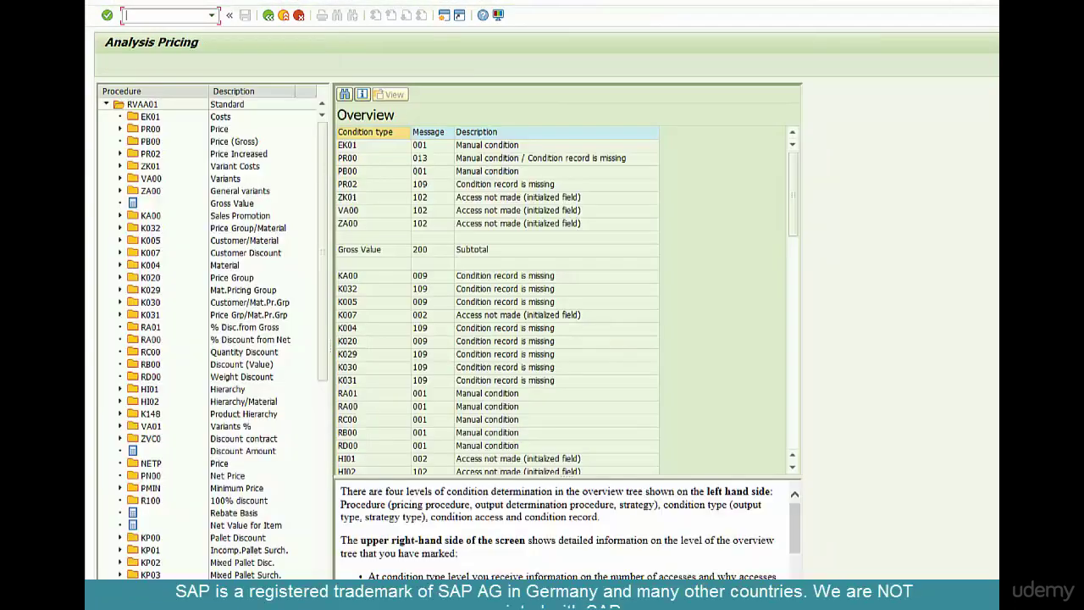
click(112, 132)
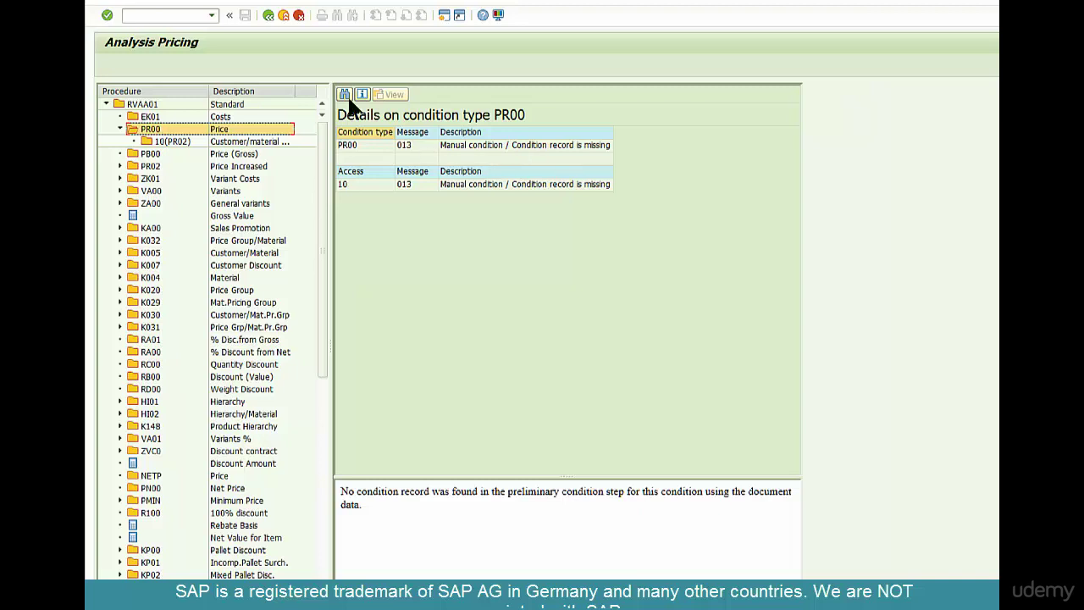
click(268, 15)
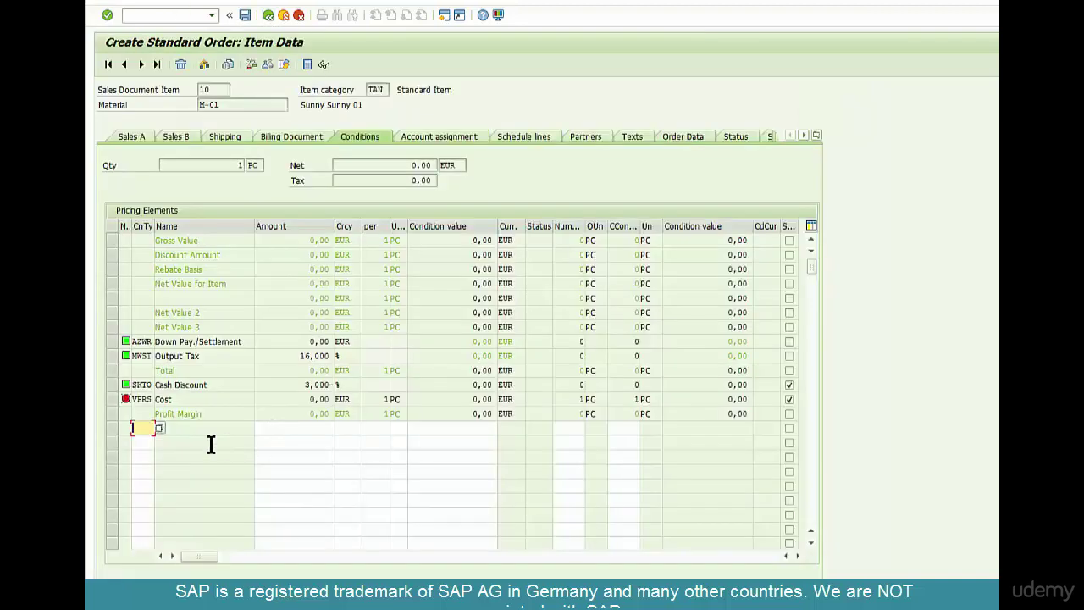
Enter condition PR00 at 100 EUR, giving net 100,00 and tax 16,00, and highlight the price
text(pr00)
key(Tab)
text(100)
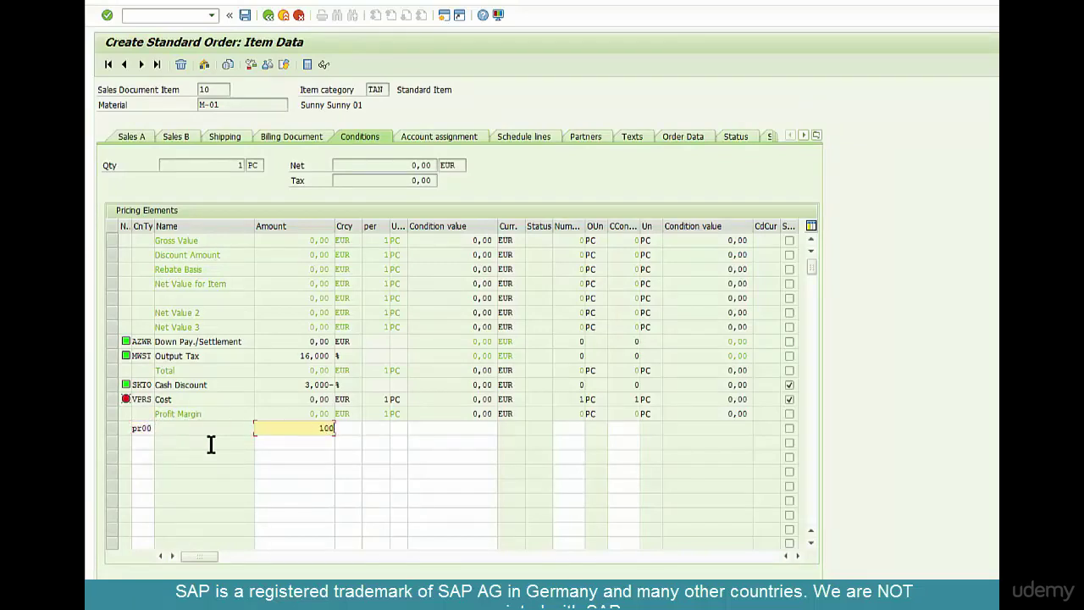
key(Return)
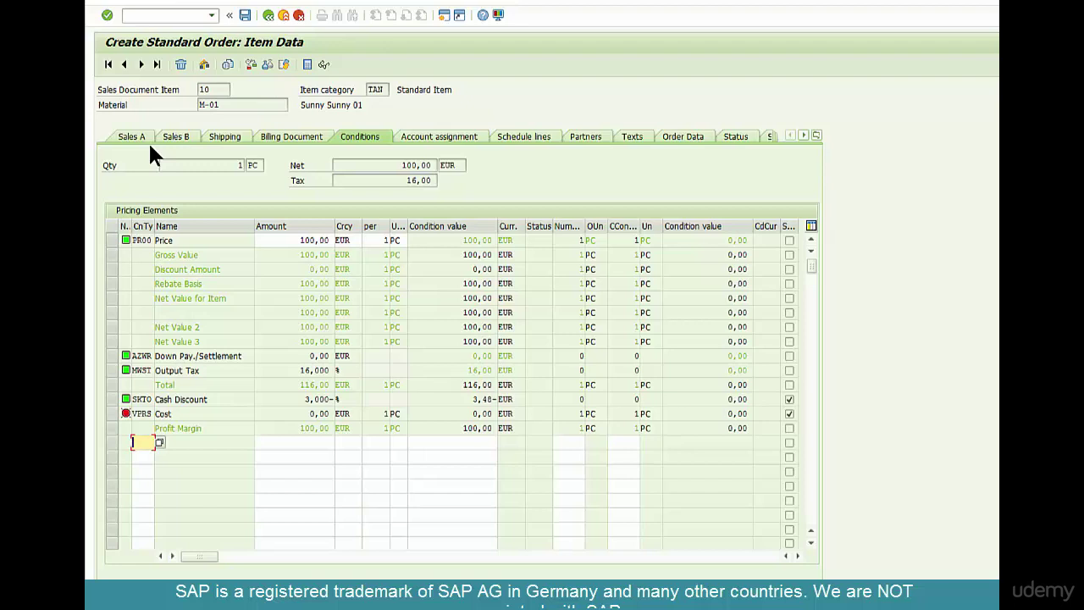
click(327, 241)
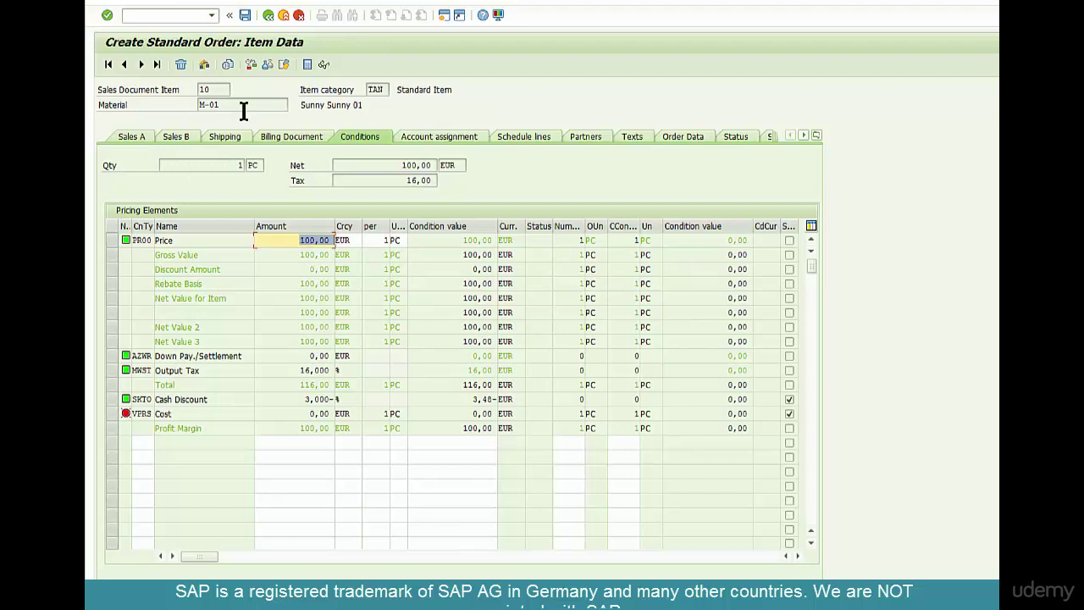
drag(301, 240, 402, 241)
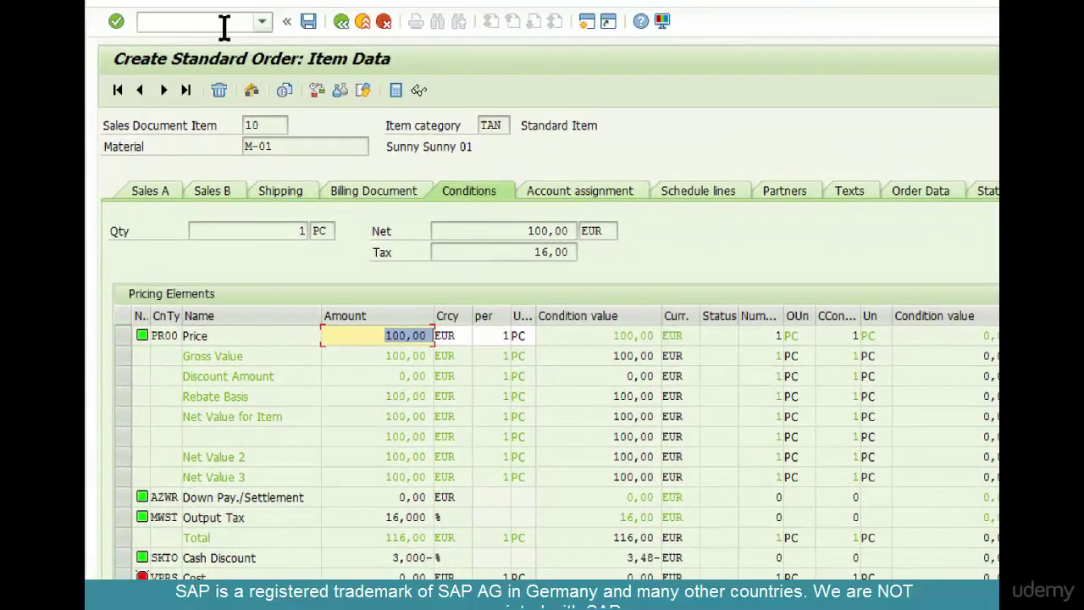
Locate condition type PR00 in the V/06 list and open its details
click(208, 20)
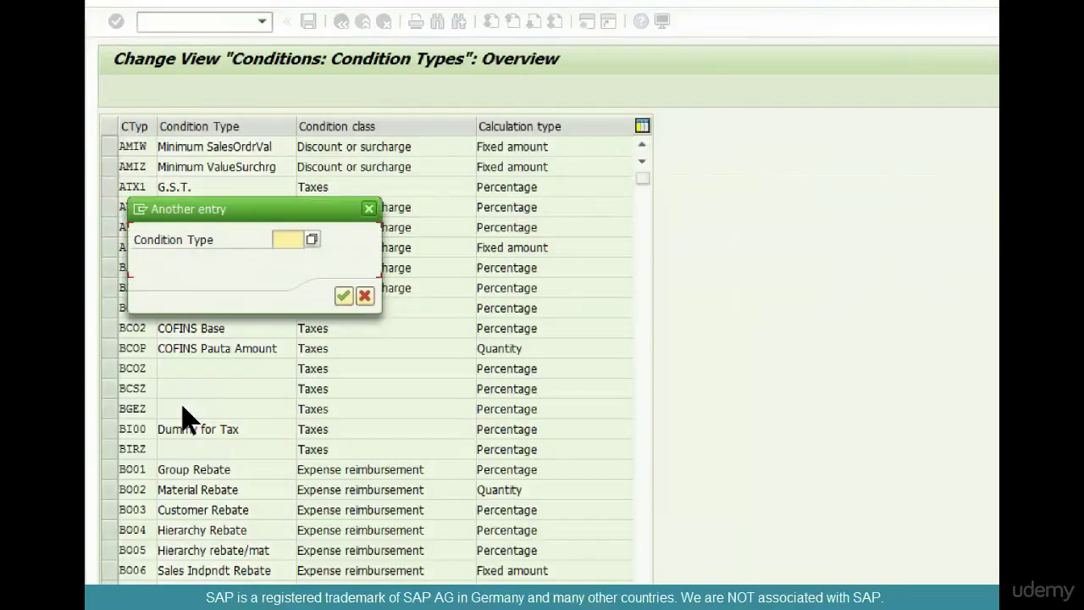
text(pr)
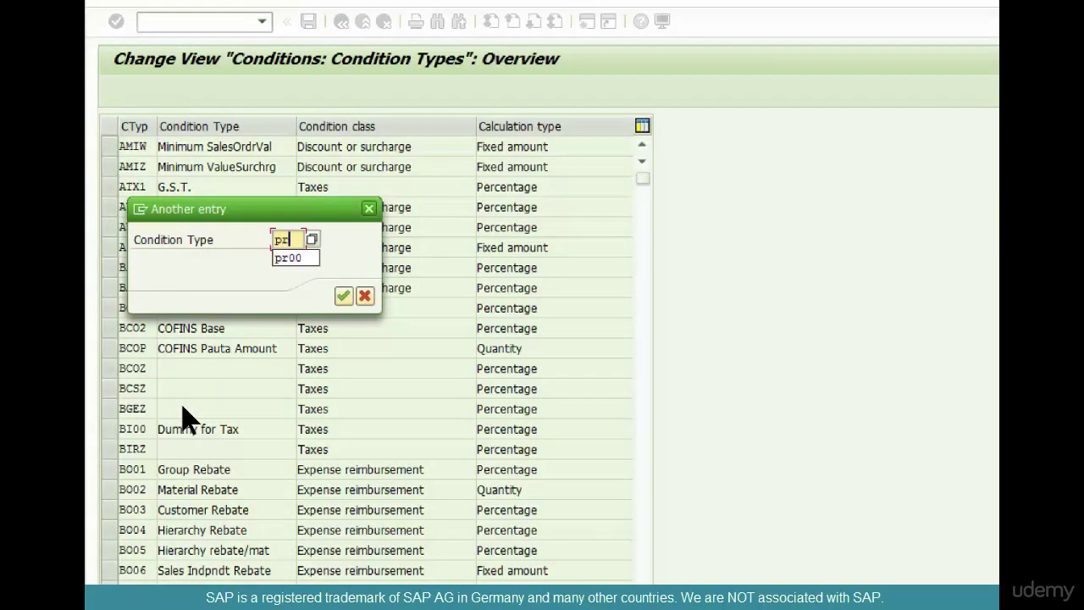
text(00)
key(Return)
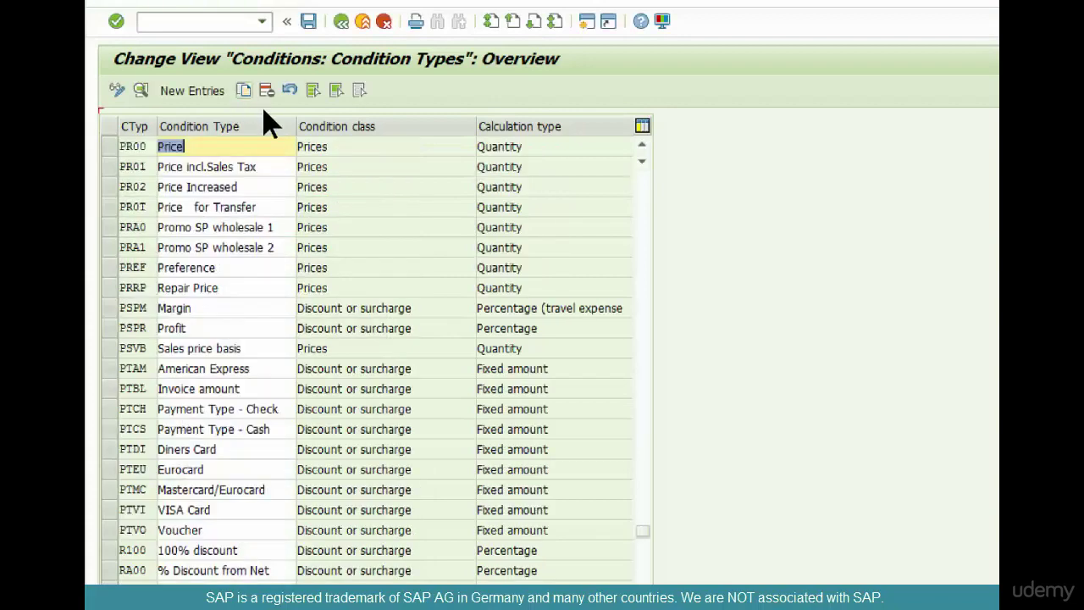
double_click(259, 141)
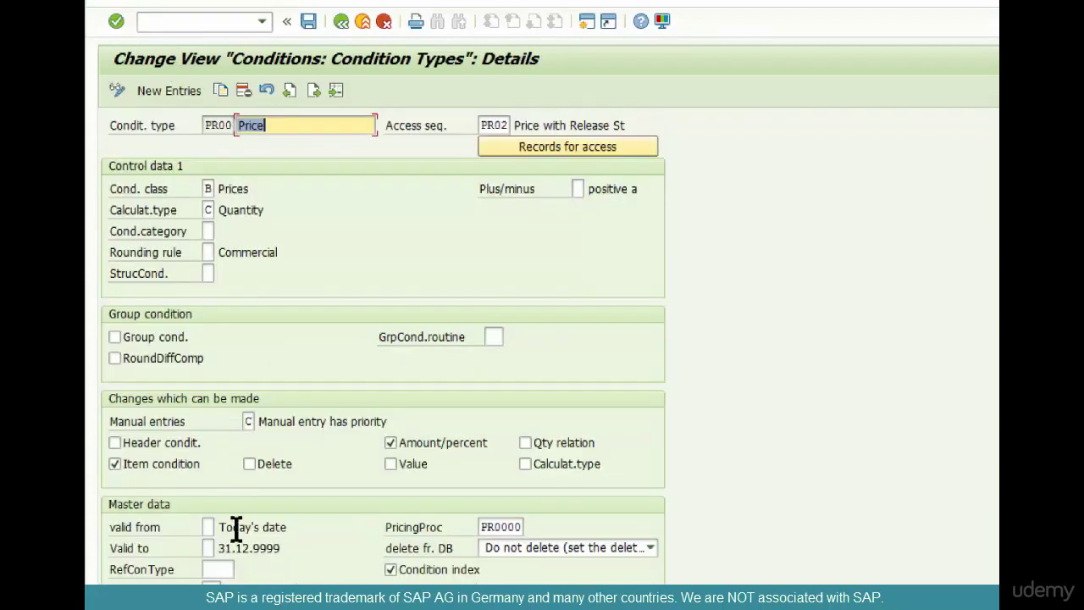
Display the possible Manual entries values for PR00, currently C 'Manual entry has priority'
click(247, 422)
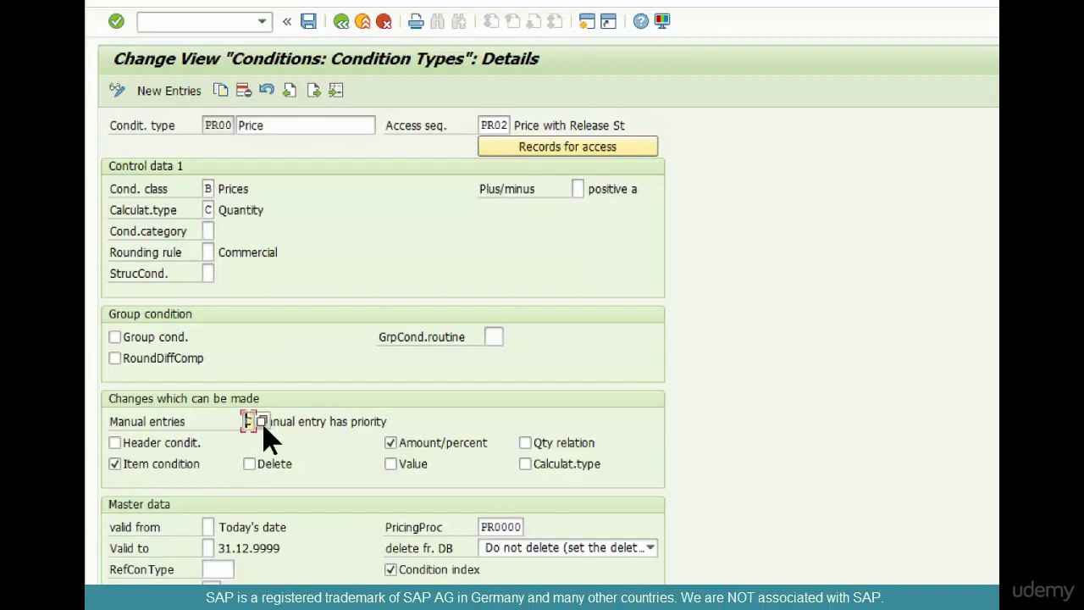
click(262, 423)
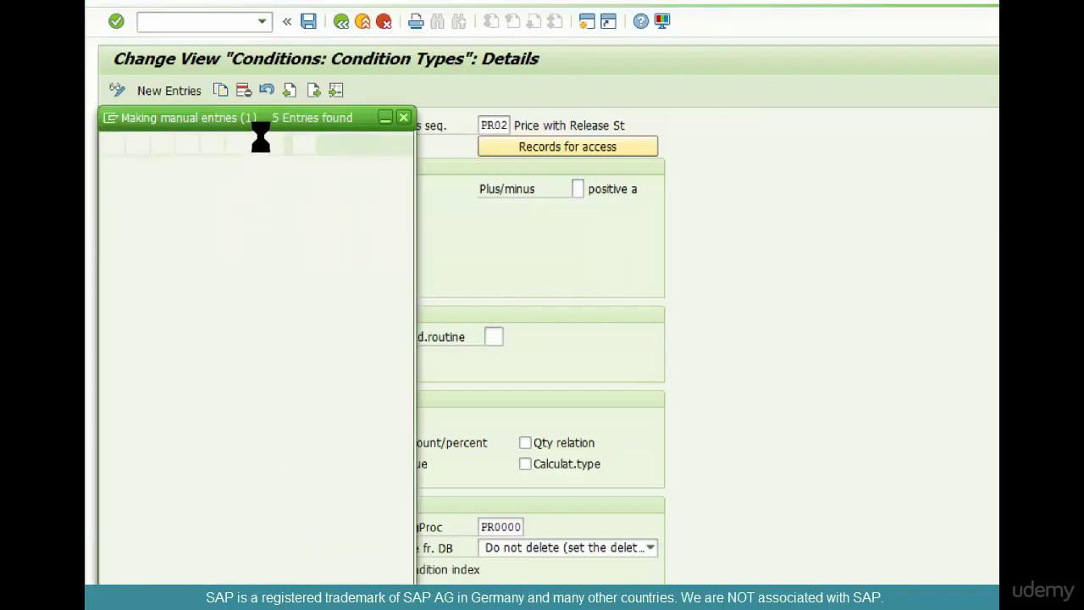
drag(270, 134, 617, 297)
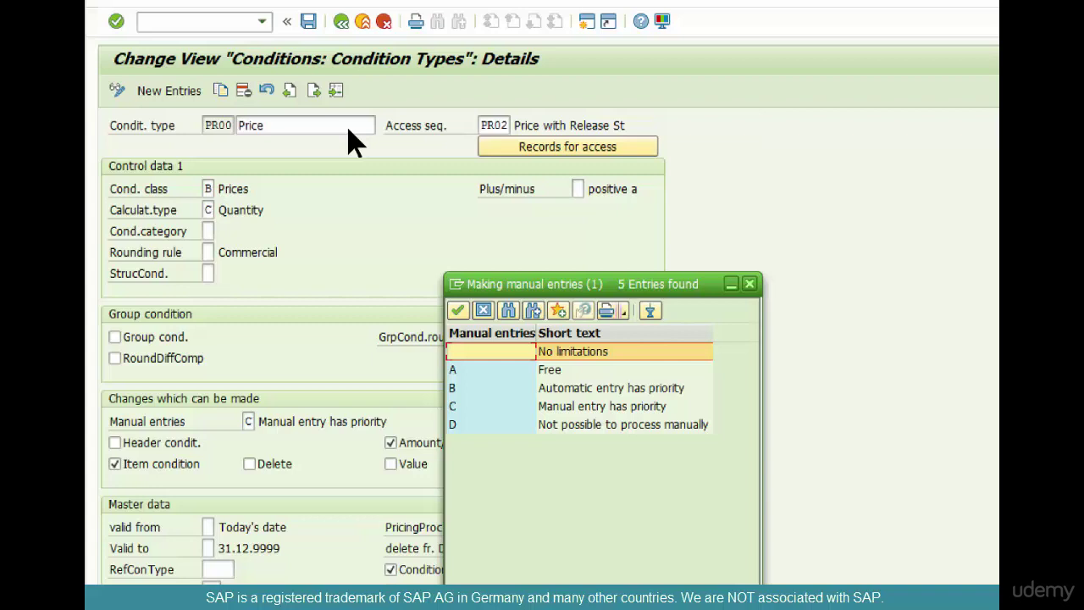
click(615, 407)
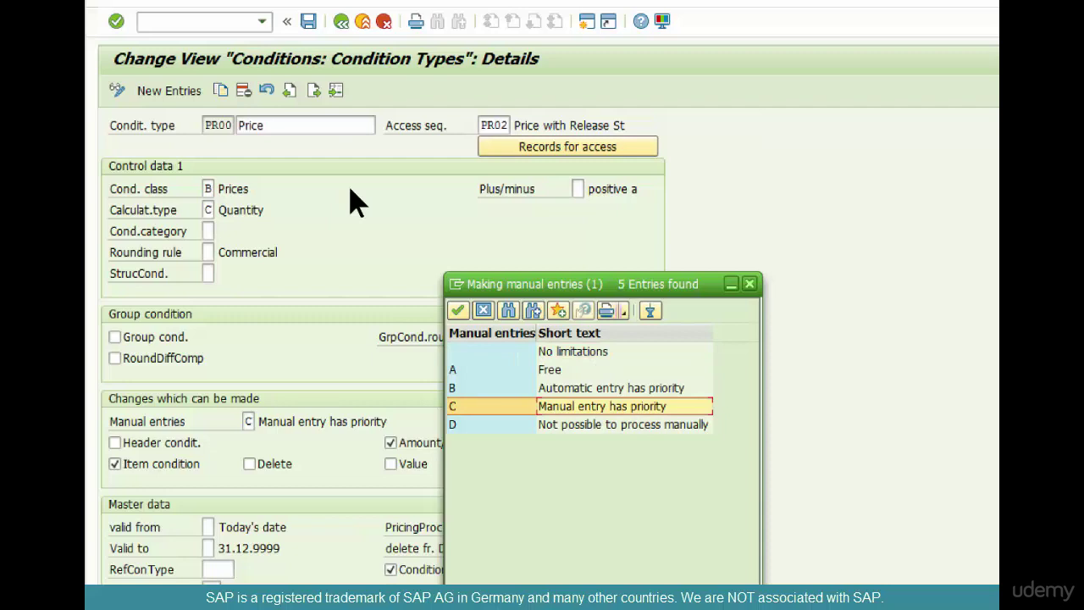
click(631, 425)
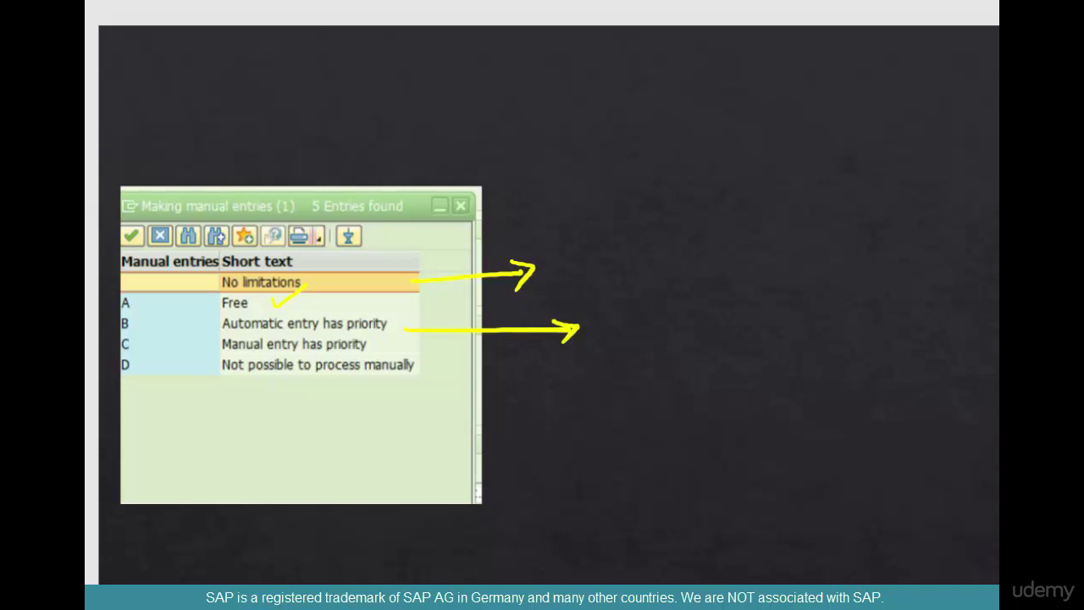
Annotate options: B 'Cannot Process Manually if a Condition Record exists', C 'can be over-ridden manually'
mouse_move(633, 303)
mouse_down()
mouse_move(603, 322)
mouse_move(678, 330)
mouse_move(705, 307)
mouse_move(735, 305)
mouse_move(821, 324)
mouse_move(873, 292)
mouse_move(891, 322)
mouse_move(974, 340)
mouse_up()
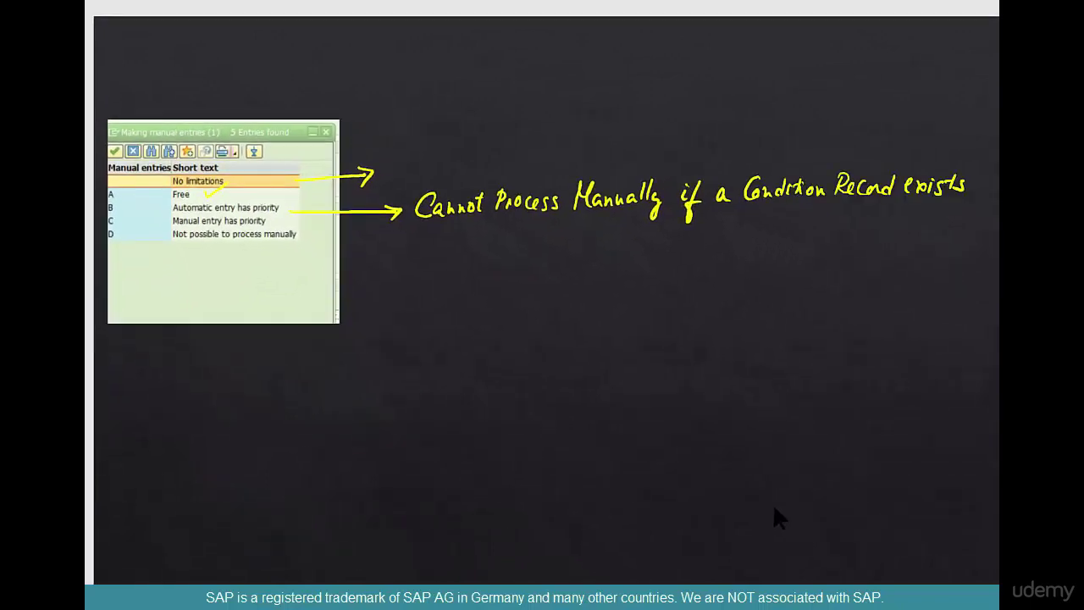
mouse_move(289, 222)
mouse_down()
mouse_move(423, 276)
mouse_move(421, 285)
mouse_move(449, 273)
mouse_move(819, 271)
mouse_move(862, 259)
mouse_move(996, 292)
mouse_up()
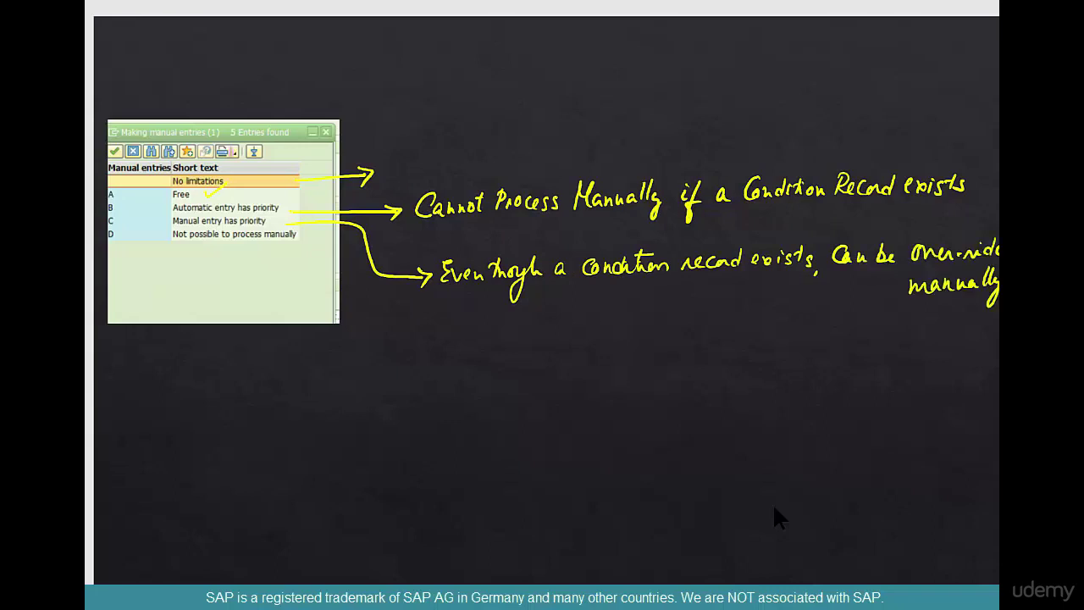
scroll(773, 504, down, 1)
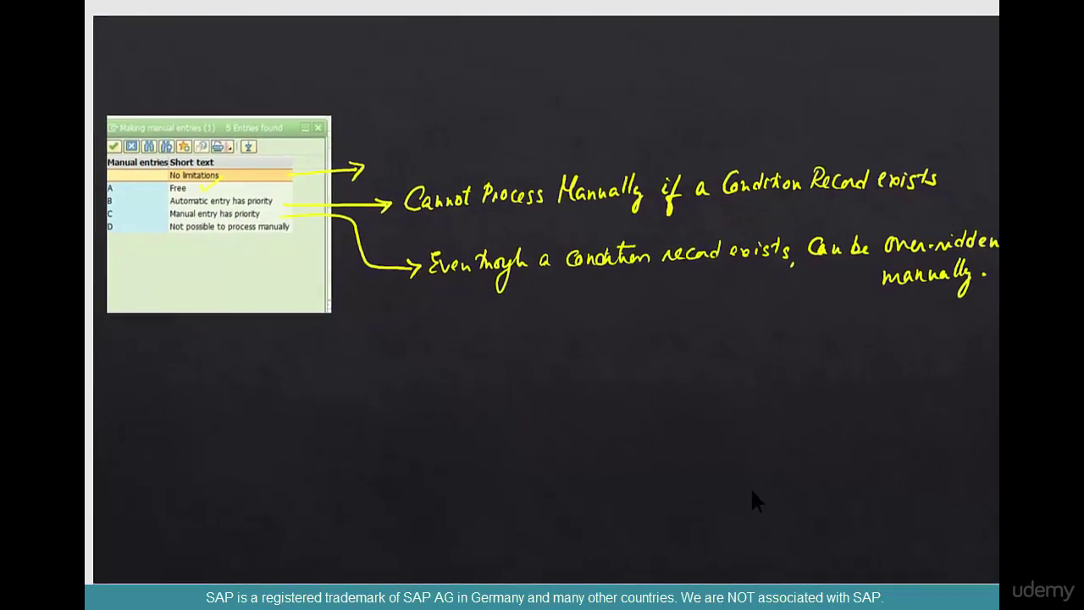
mouse_move(293, 227)
mouse_down()
mouse_move(332, 363)
mouse_move(386, 390)
mouse_move(390, 381)
mouse_move(391, 398)
mouse_up()
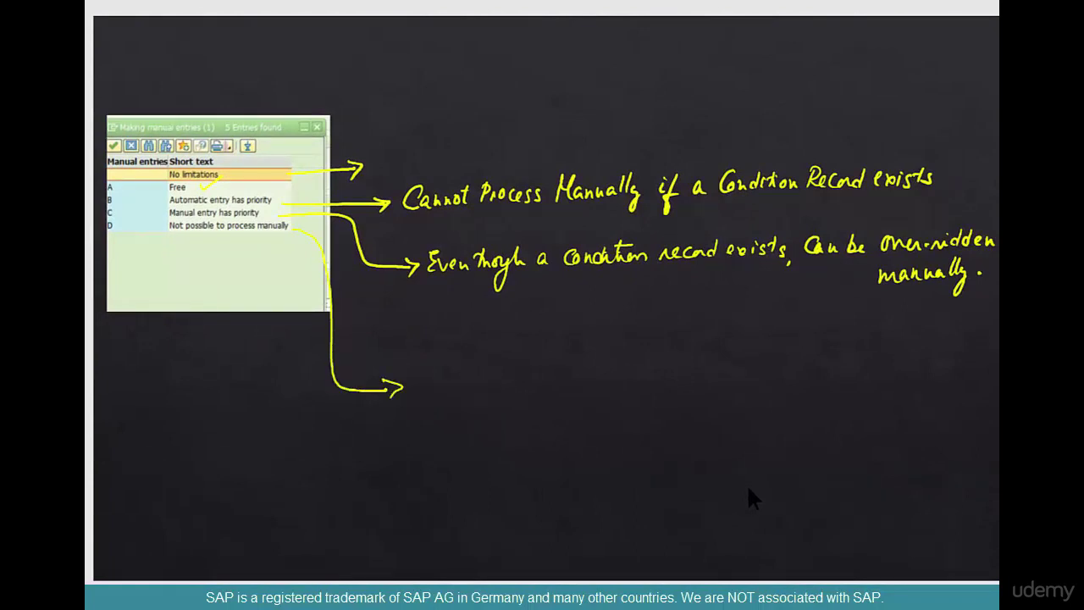